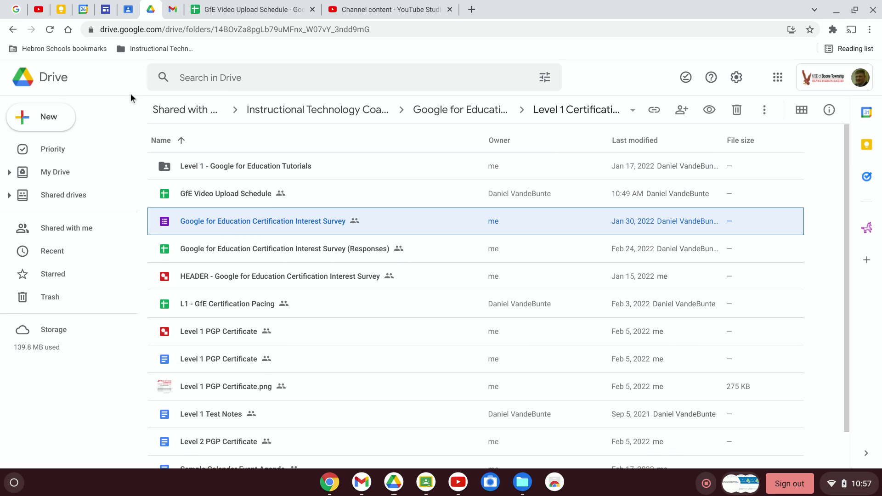
# Create a blank Google Form from the New menu in the shared Drive folder.
pyautogui.click(56, 117)
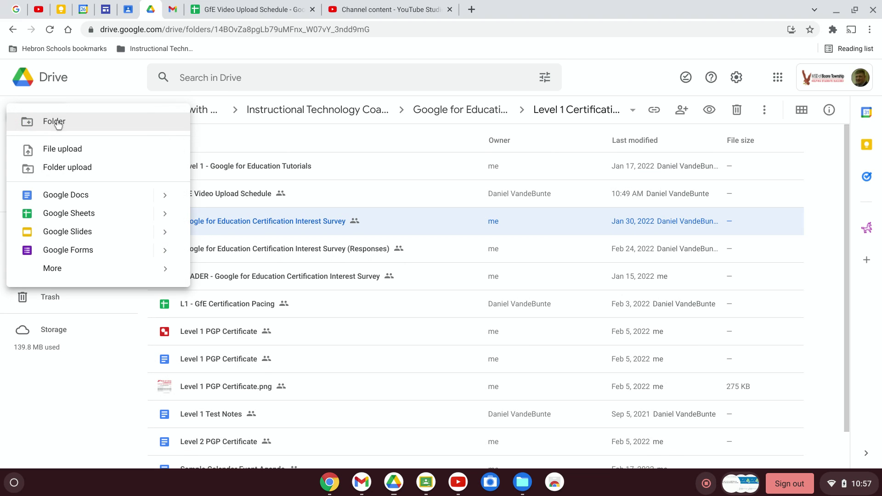
pyautogui.click(84, 257)
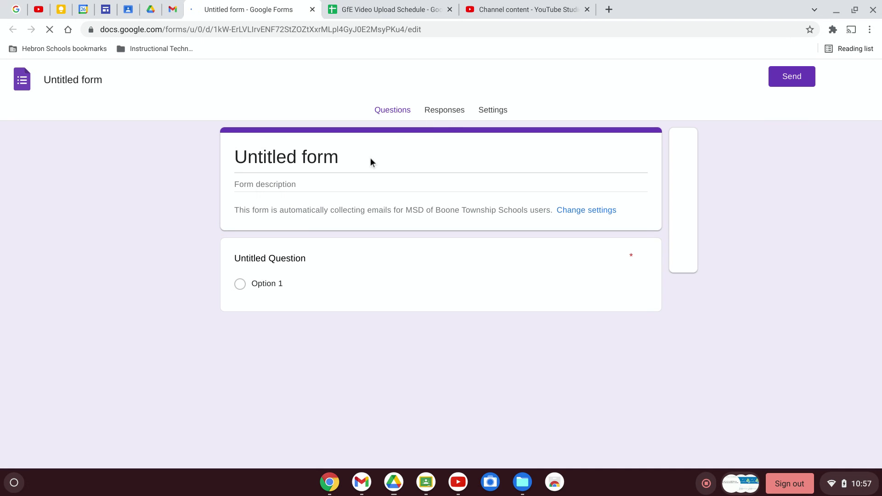
# Replace the form title with '4th Grade Science Quiz' and apply it as the file name.
pyautogui.tripleClick(287, 157)
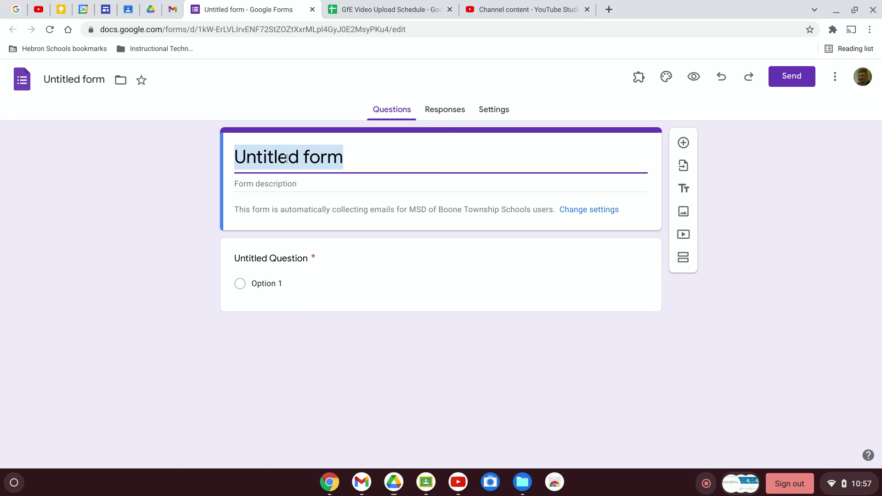
pyautogui.write('4th Grade S')
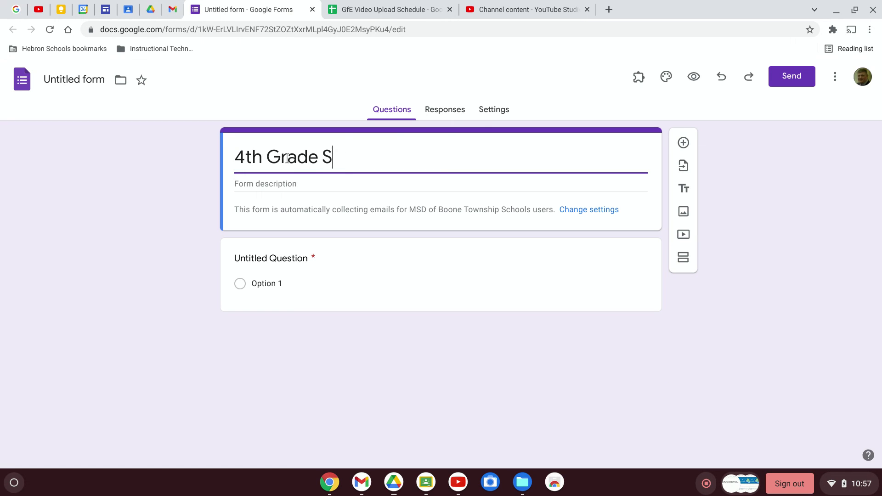
pyautogui.write('cience Q')
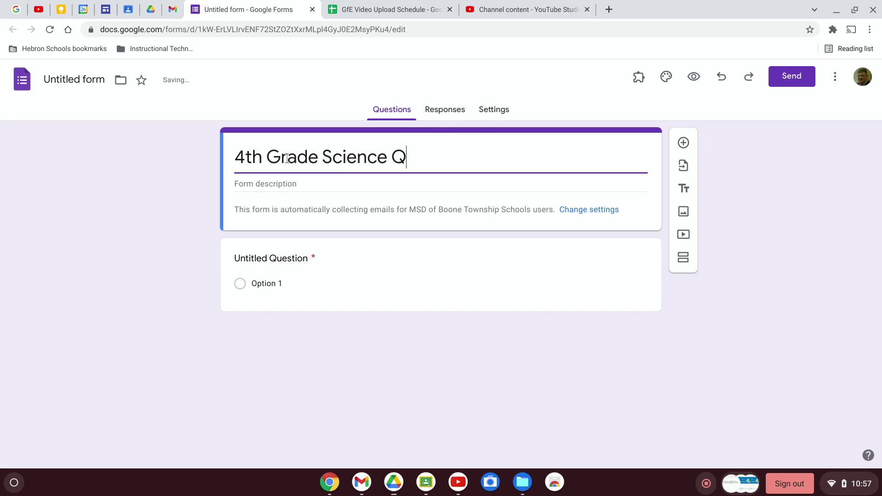
pyautogui.write('uiz')
pyautogui.click(70, 78)
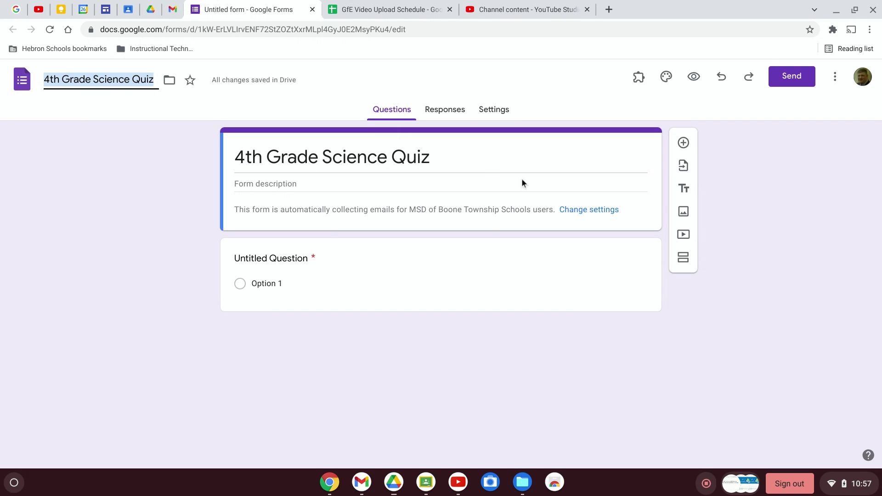
pyautogui.click(385, 185)
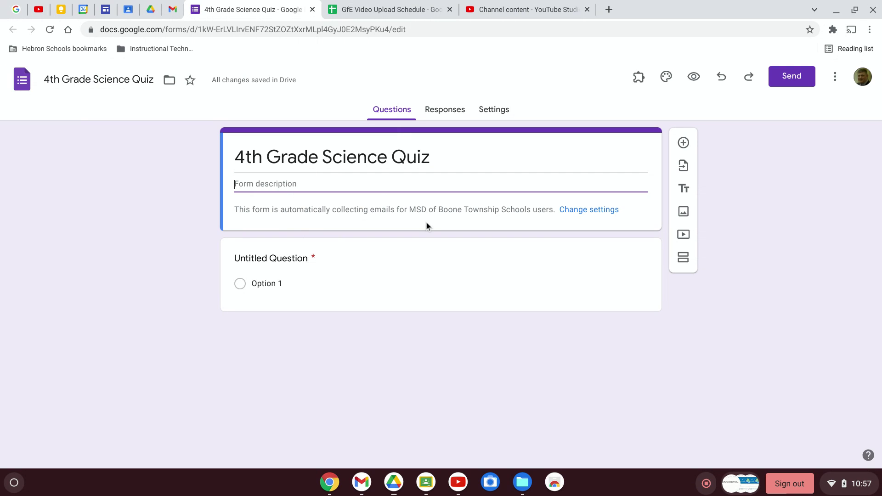
# Open the form's settings and switch on 'Make this a quiz'.
pyautogui.click(584, 213)
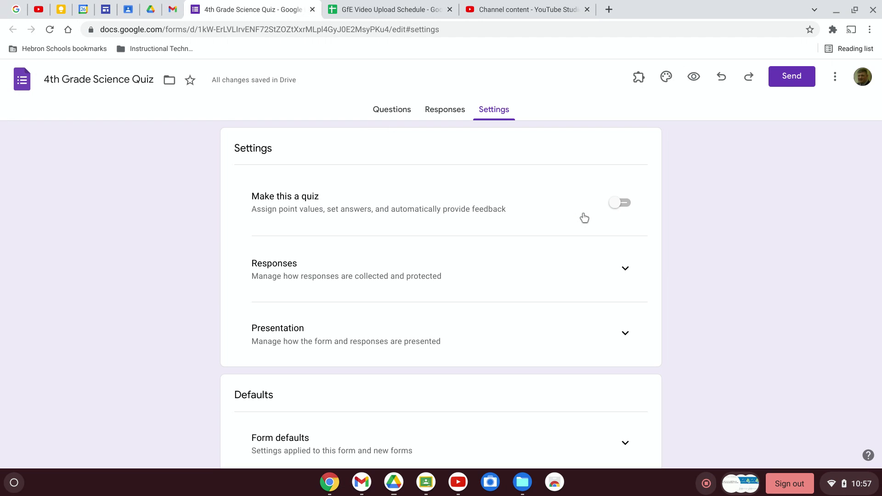
pyautogui.scroll(-3, 584, 218)
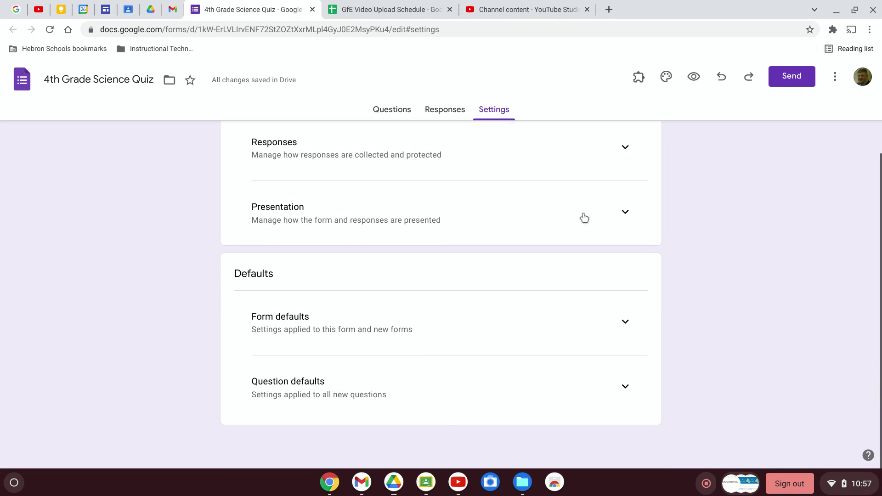
pyautogui.scroll(3, 584, 218)
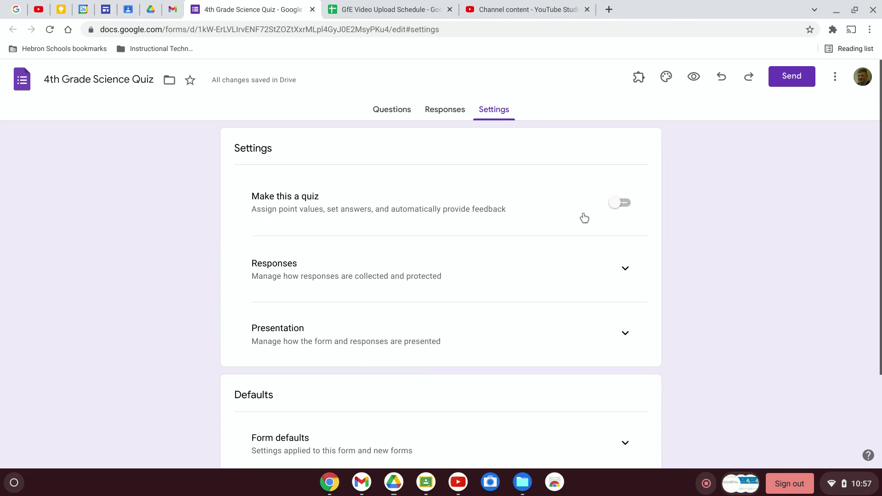
pyautogui.scroll(-1, 693, 170)
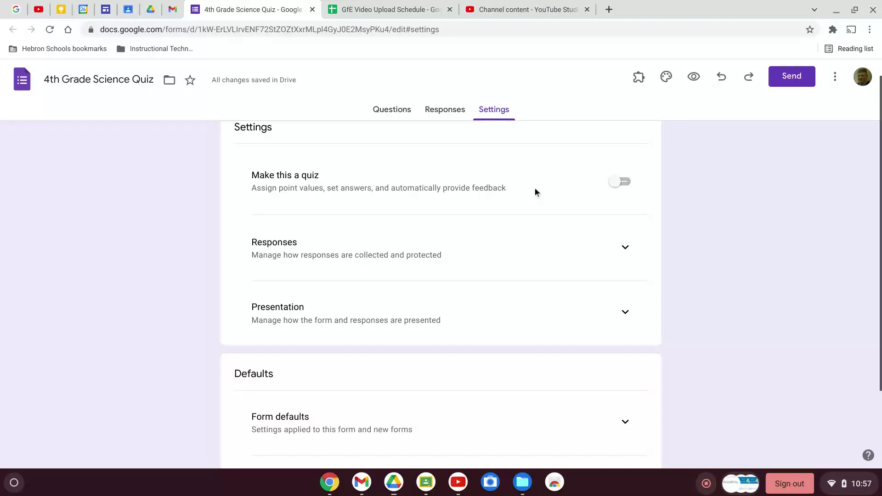
pyautogui.click(618, 185)
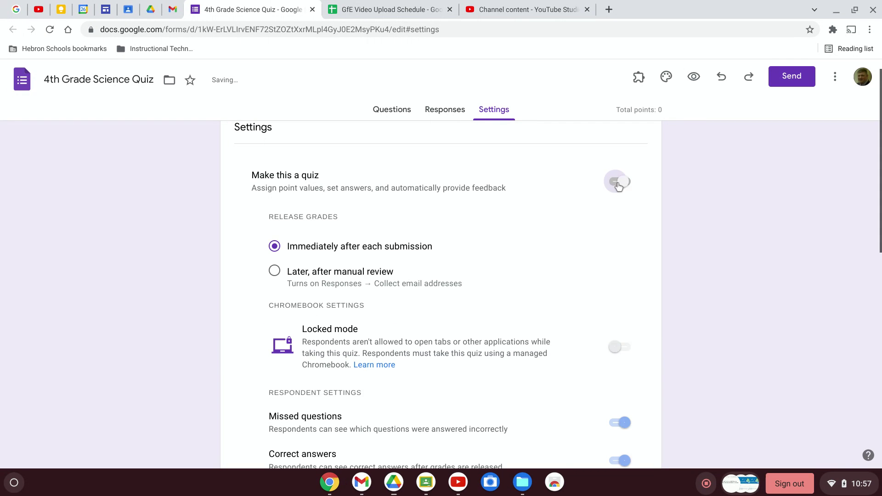
# Review the quiz options, with grades released immediately, and expand the Responses section.
pyautogui.scroll(-1, 537, 230)
pyautogui.scroll(-1, 537, 226)
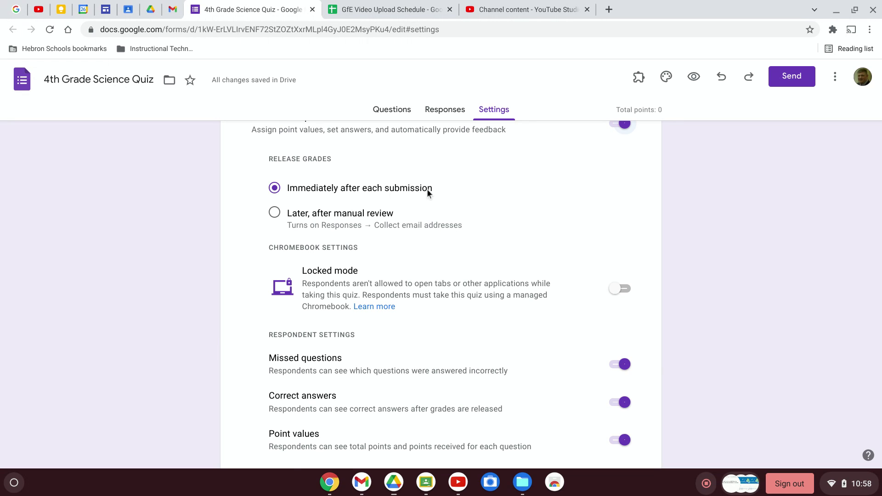
pyautogui.scroll(-2, 426, 189)
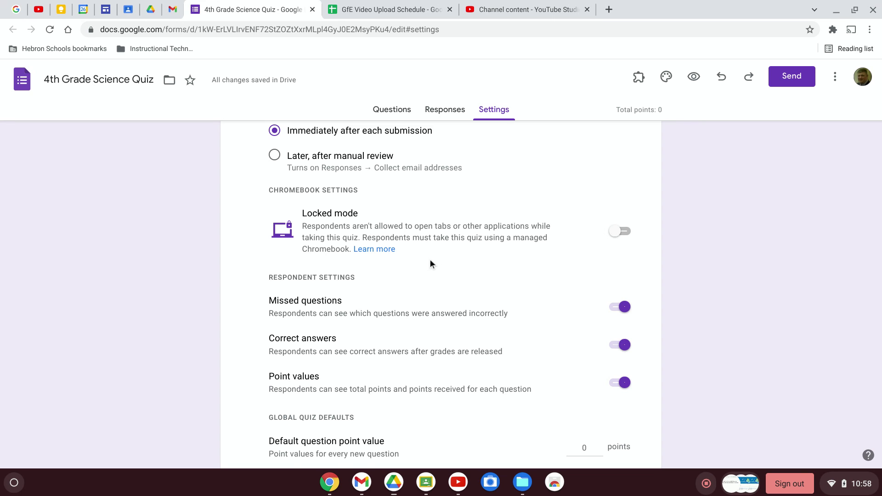
pyautogui.scroll(-2, 430, 259)
pyautogui.scroll(-3, 430, 260)
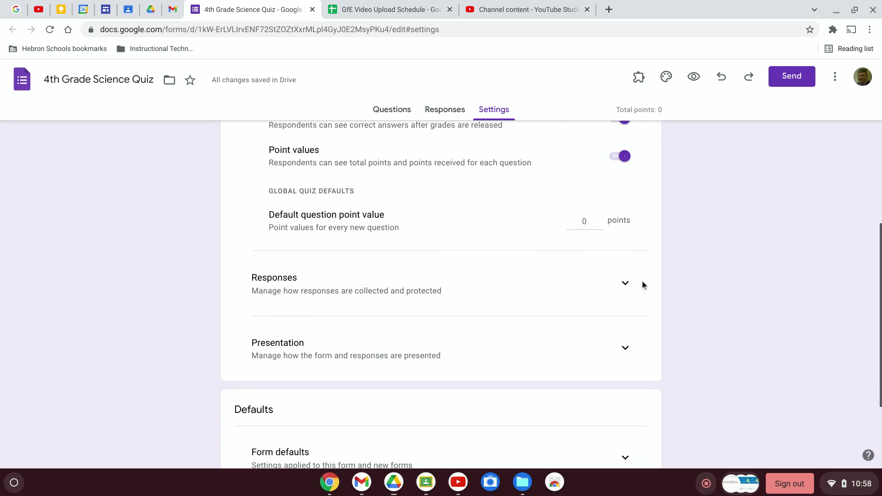
pyautogui.click(625, 283)
pyautogui.scroll(-2, 711, 262)
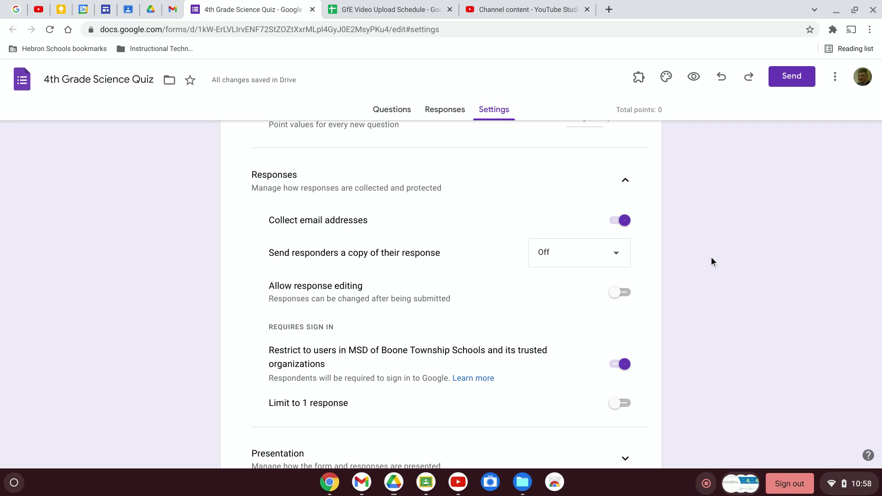
# Expand the Presentation, Form defaults and Question defaults sections, then return to the top.
pyautogui.scroll(-2, 712, 262)
pyautogui.scroll(-1, 711, 261)
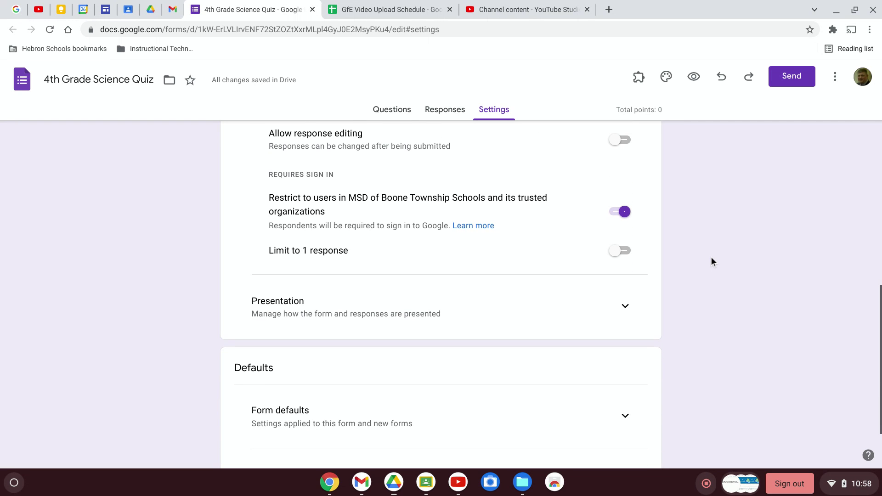
pyautogui.click(626, 305)
pyautogui.scroll(-3, 701, 288)
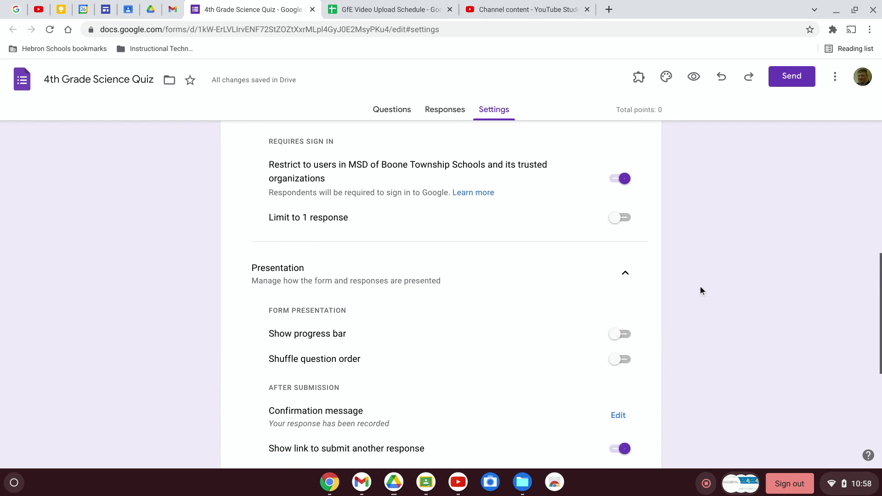
pyautogui.scroll(-3, 701, 290)
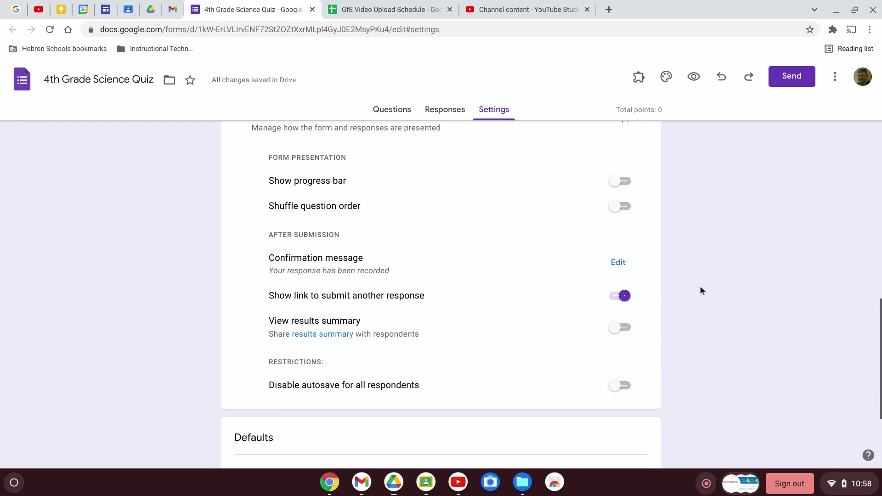
pyautogui.scroll(-1, 700, 290)
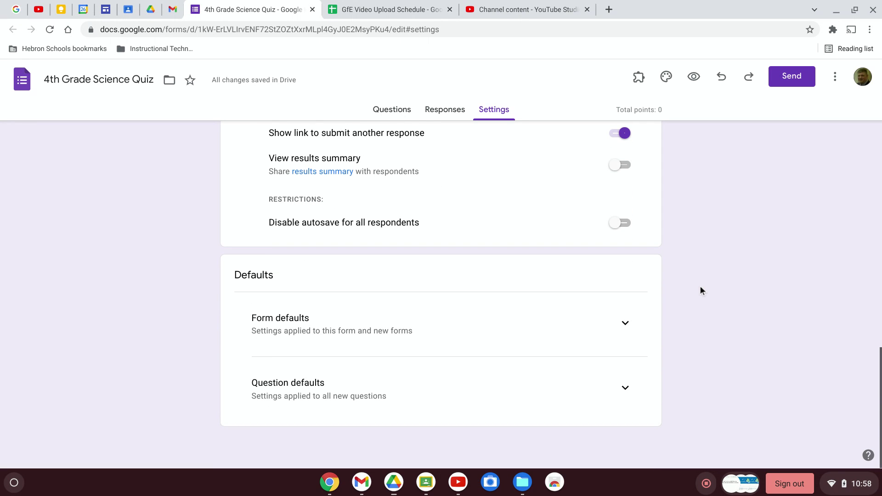
pyautogui.click(626, 323)
pyautogui.scroll(-1, 722, 271)
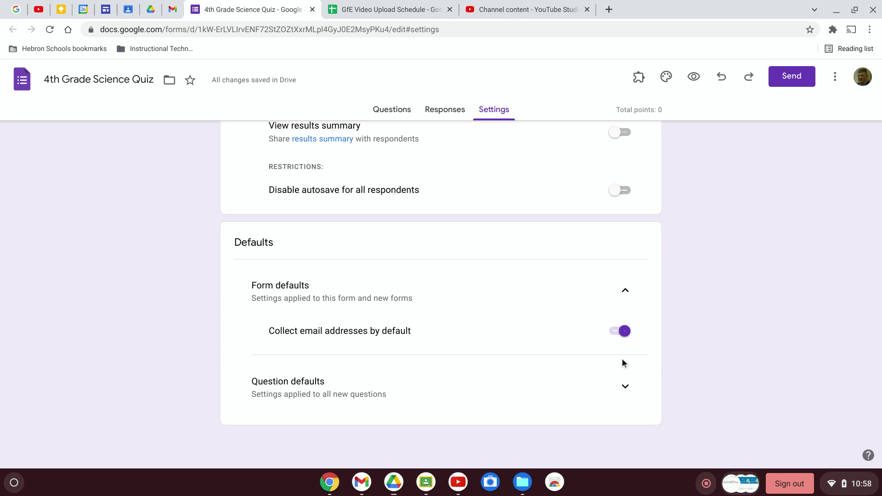
pyautogui.click(625, 386)
pyautogui.scroll(-1, 753, 298)
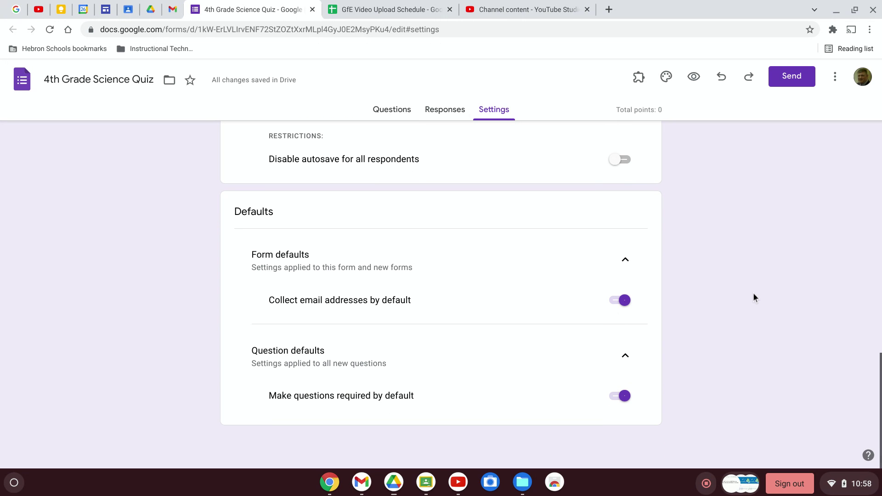
pyautogui.scroll(10, 753, 296)
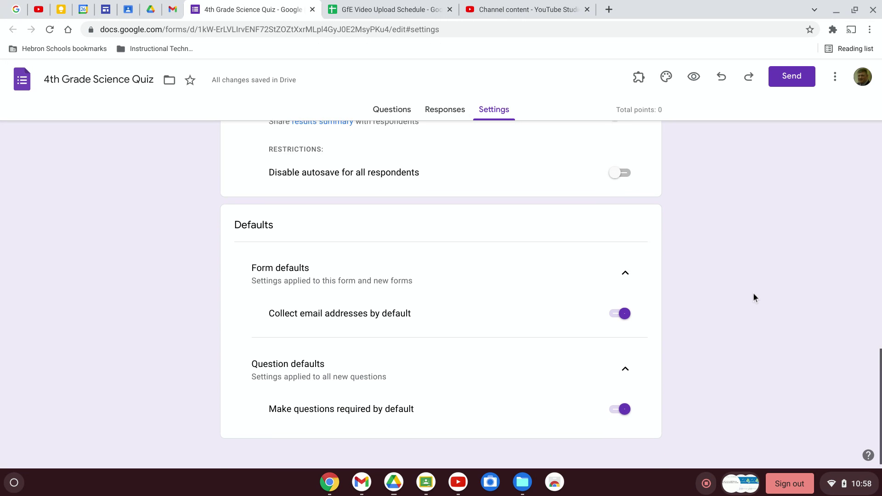
pyautogui.scroll(10, 753, 297)
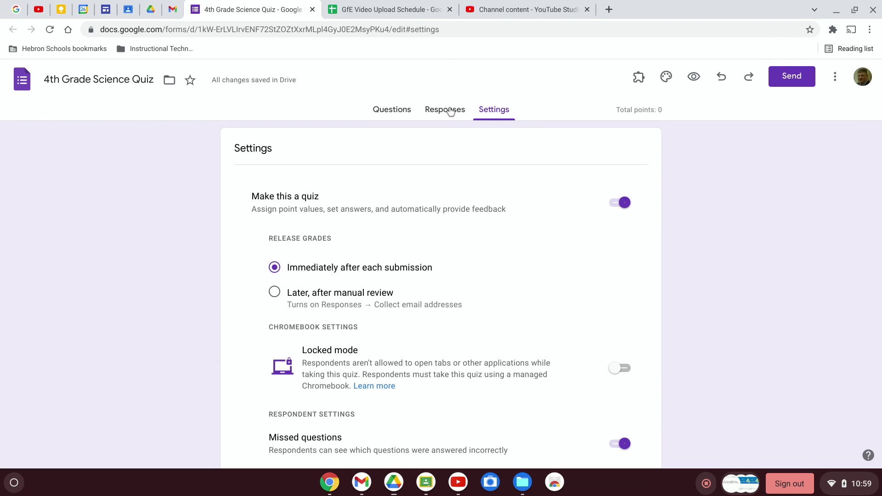
# Switch to the Responses tab to see 0 responses and the form accepting responses.
pyautogui.click(448, 110)
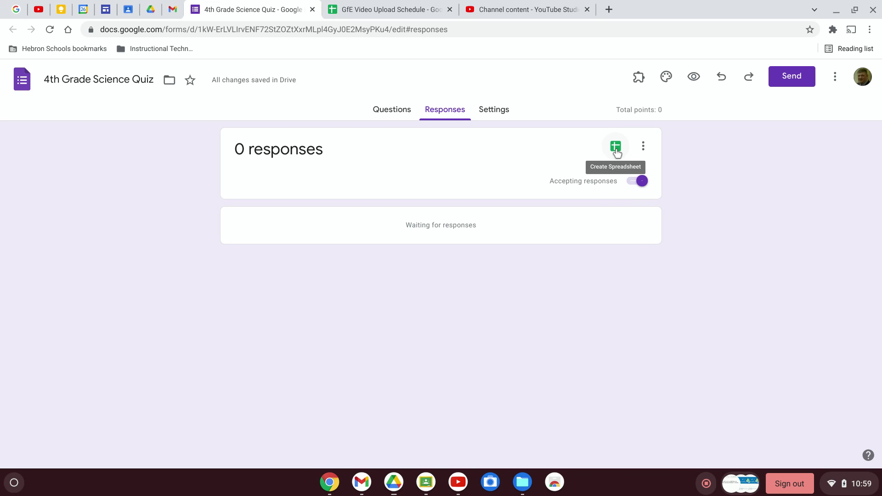
pyautogui.click(643, 147)
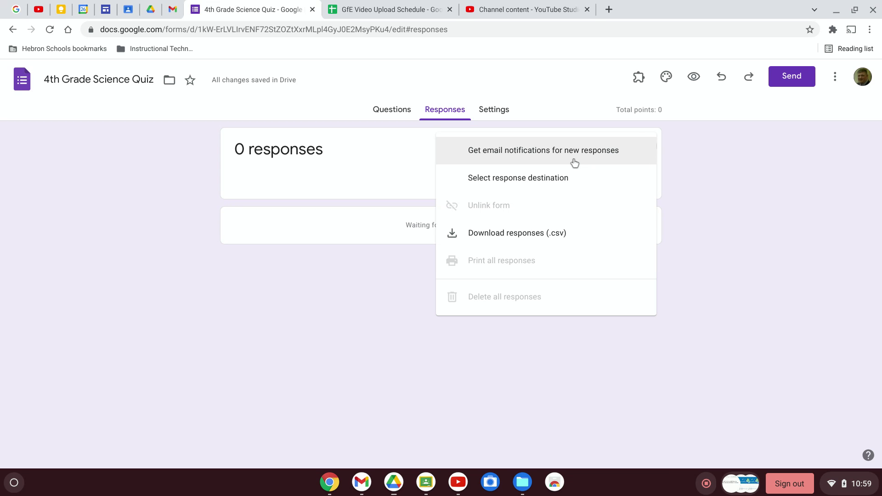
pyautogui.click(745, 195)
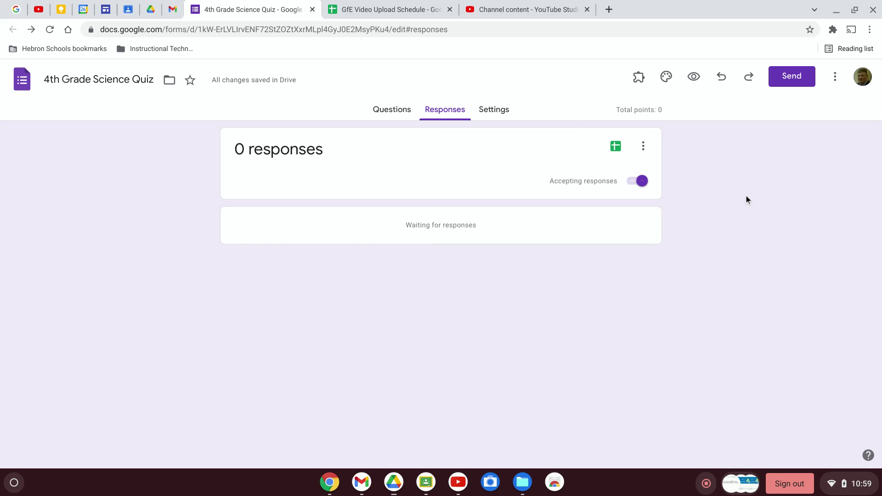